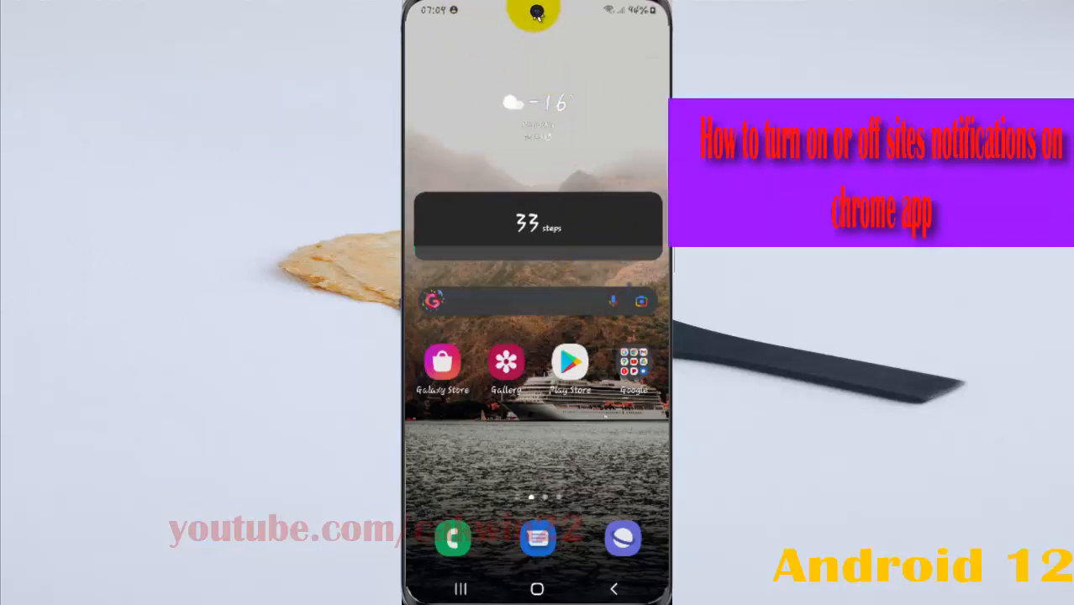
Reach the Notifications settings page via the quick panel's Settings gear.
left_click_drag(534, 17, 543, 234)
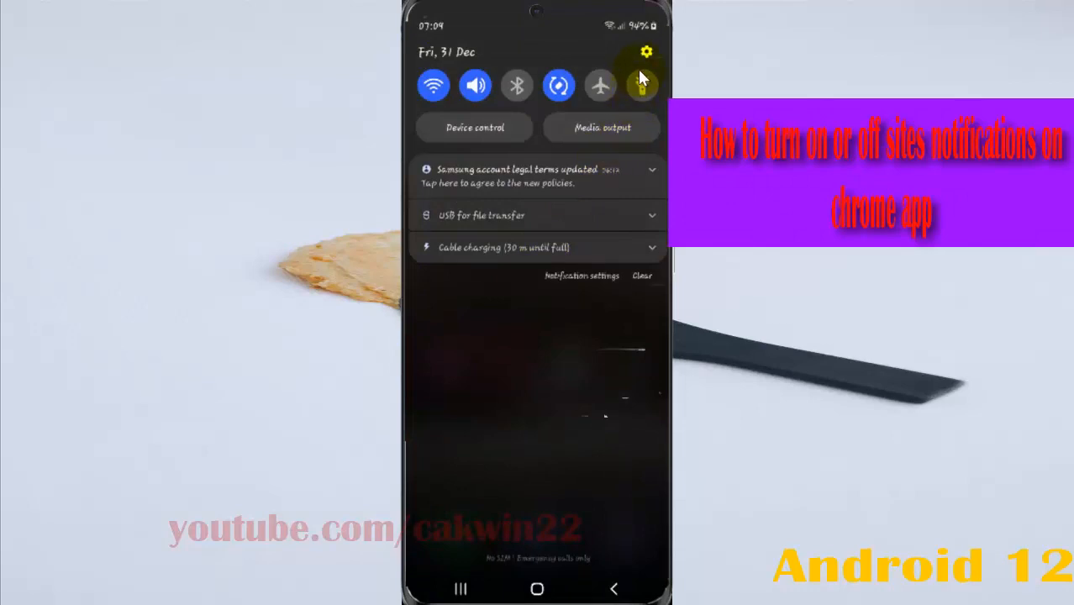
left_click(645, 53)
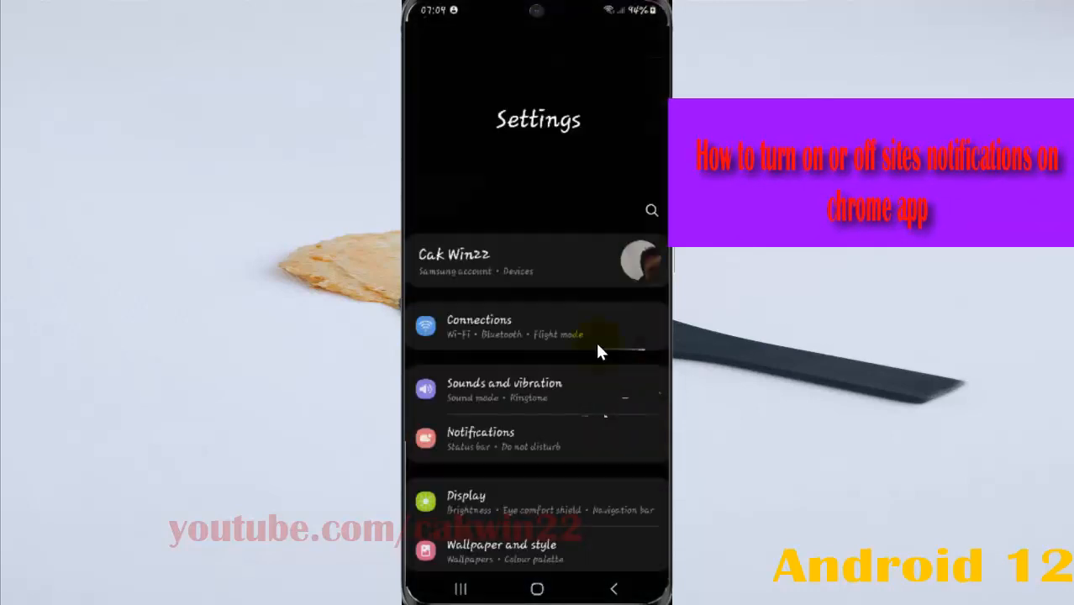
left_click(513, 437)
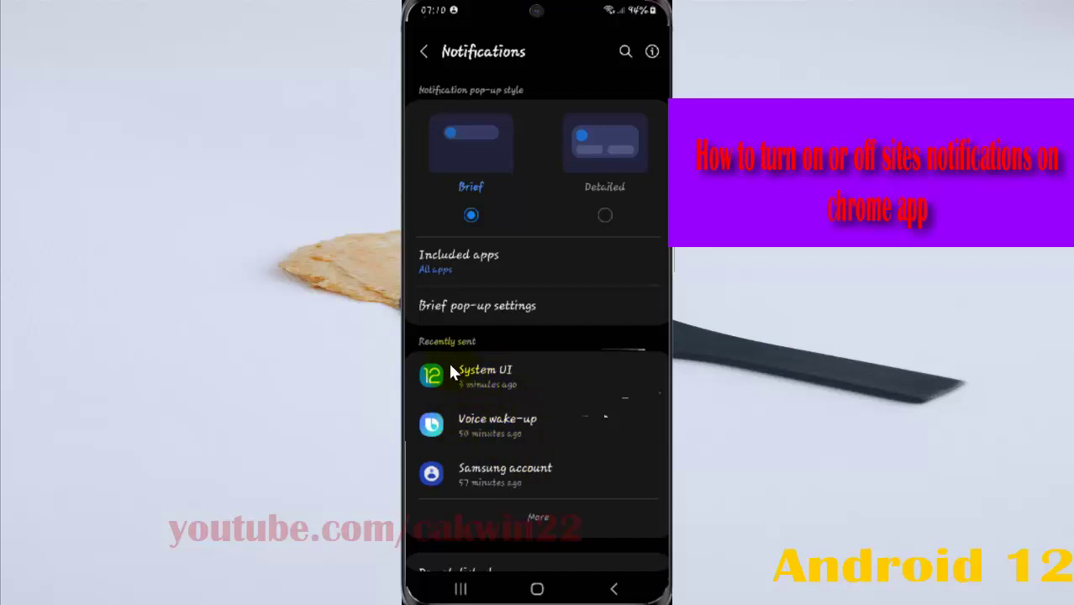
List all apps alphabetically under App notifications and select Chrome.
left_click(541, 516)
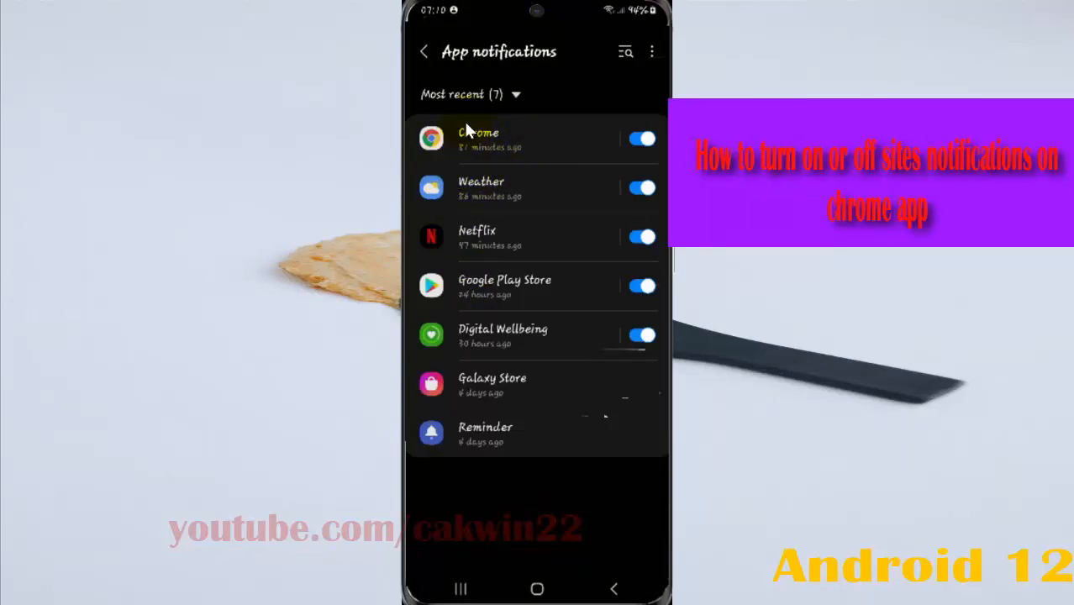
left_click(517, 97)
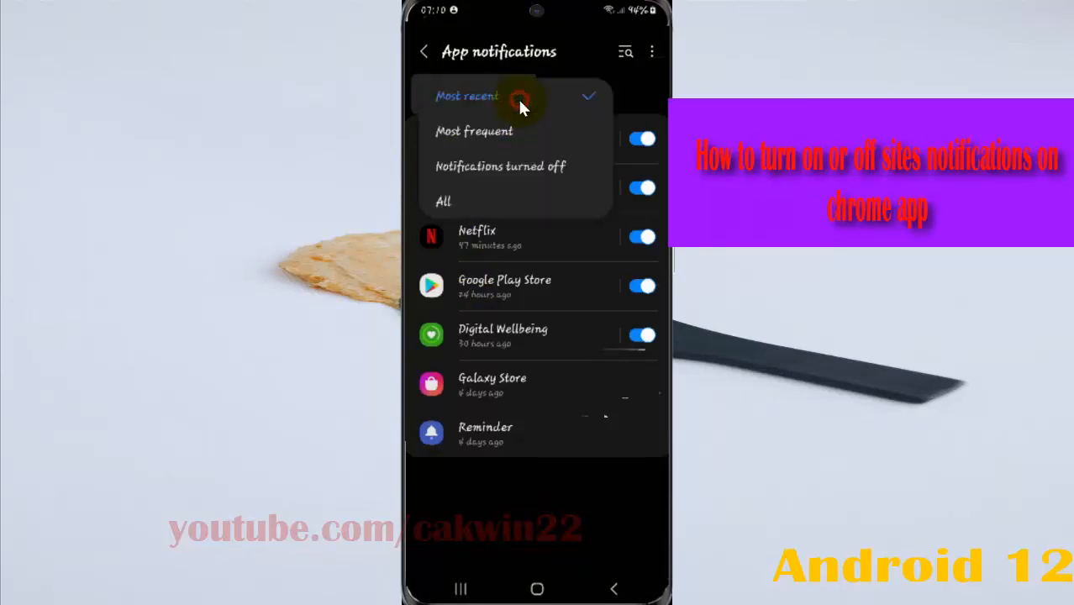
left_click(481, 202)
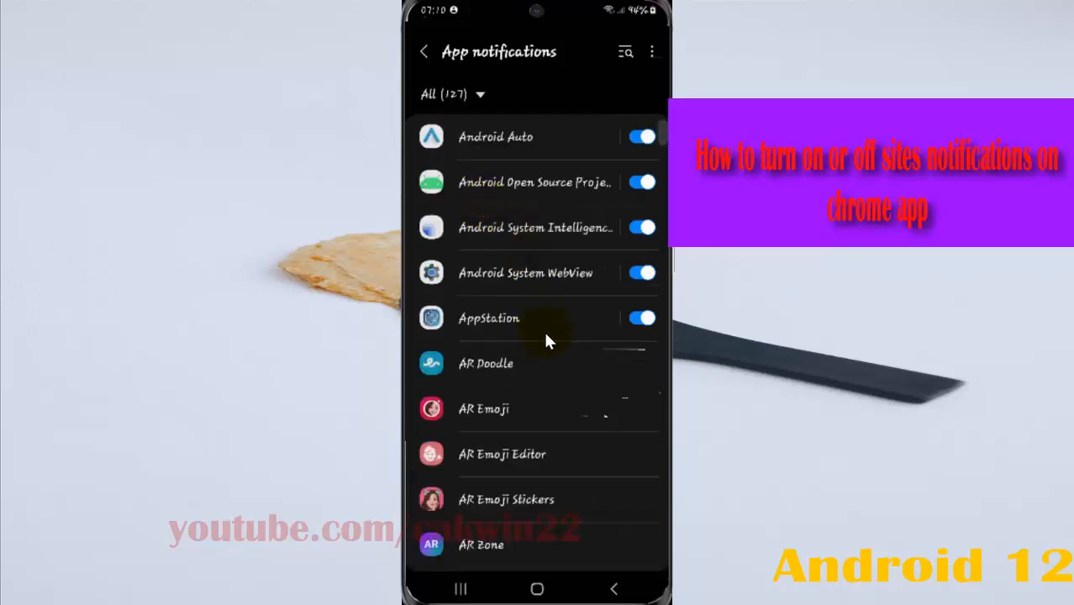
left_click_drag(583, 491, 554, 105)
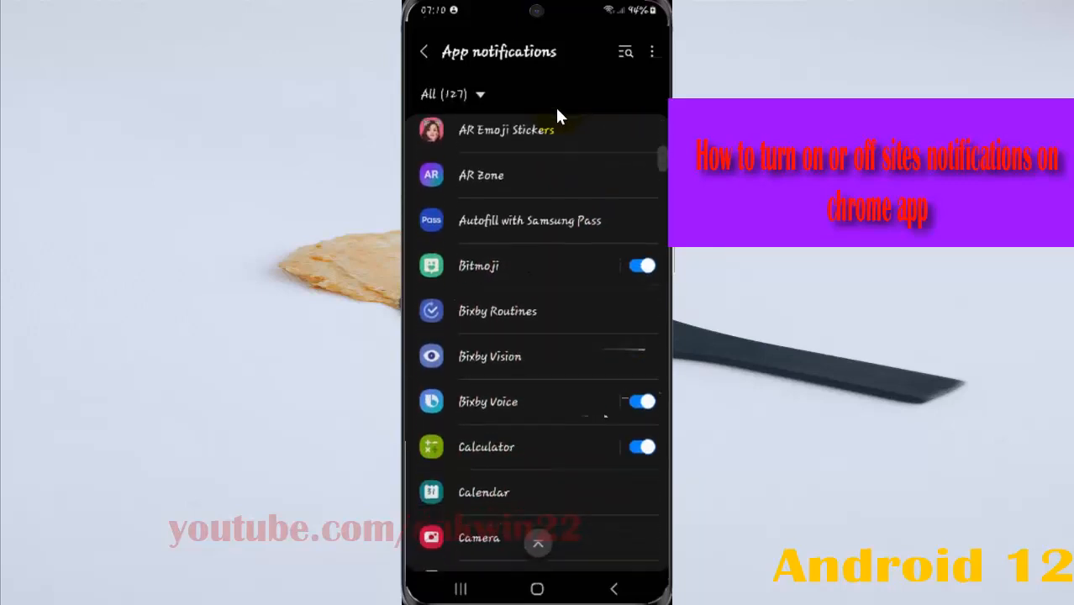
left_click_drag(588, 414, 568, 263)
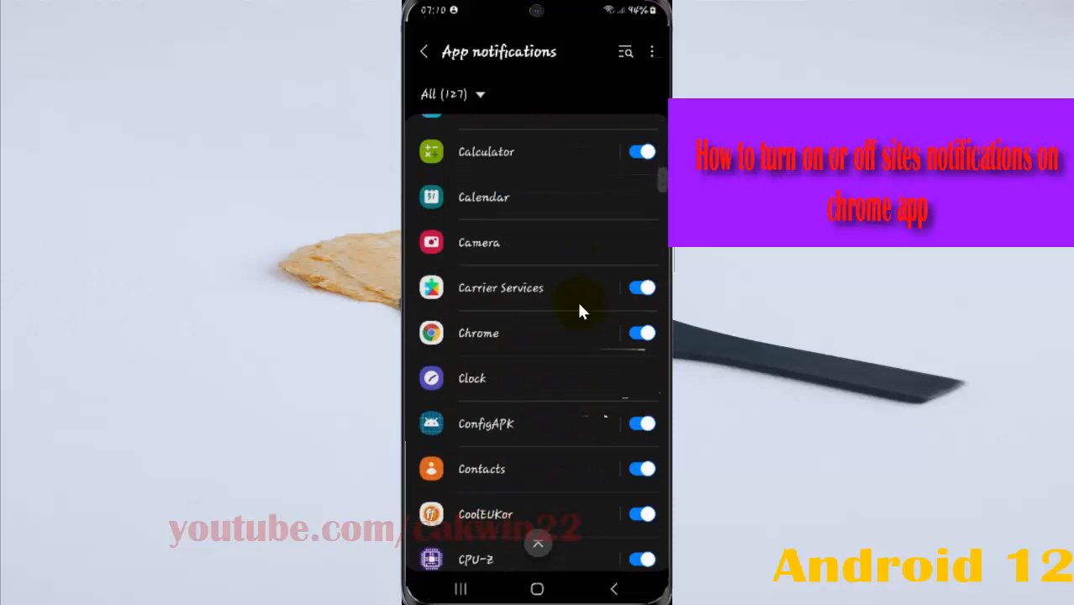
left_click(506, 328)
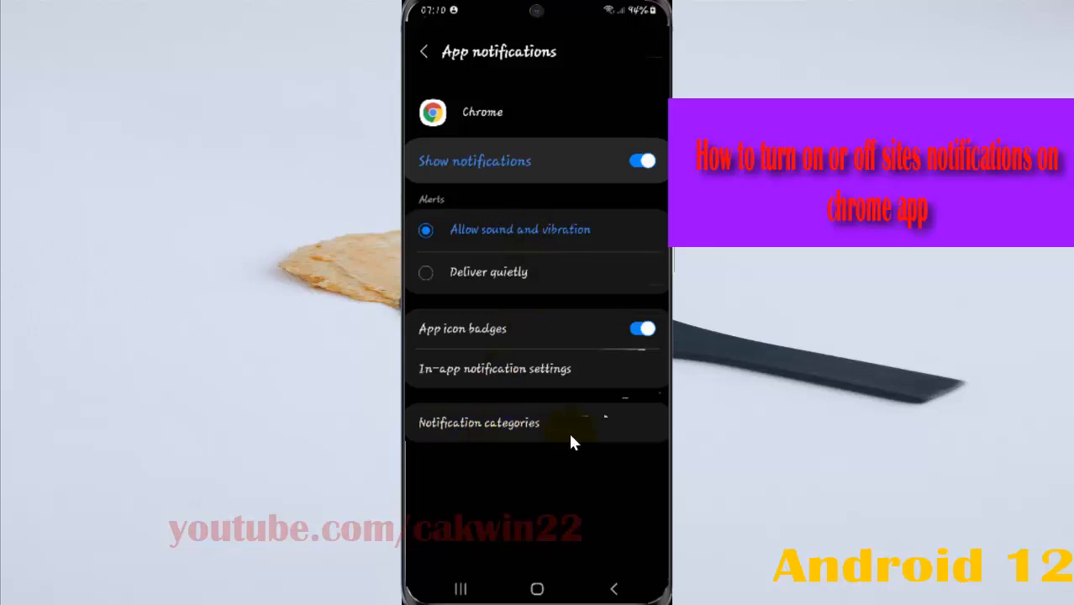
Show Chrome's notification categories, where the Sites group appears.
left_click(492, 419)
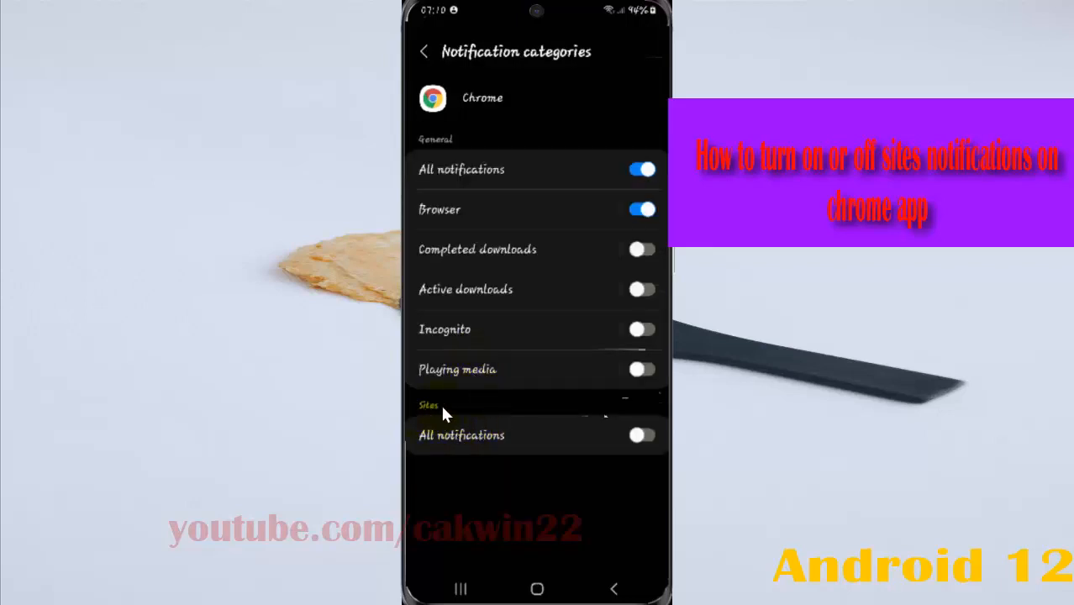
left_click(639, 436)
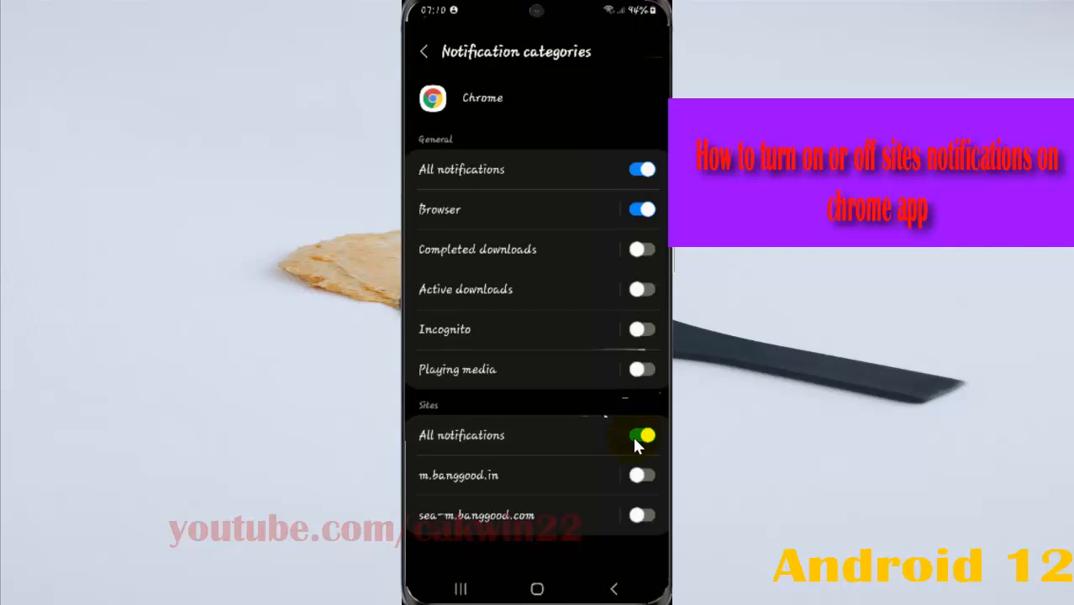
left_click(632, 434)
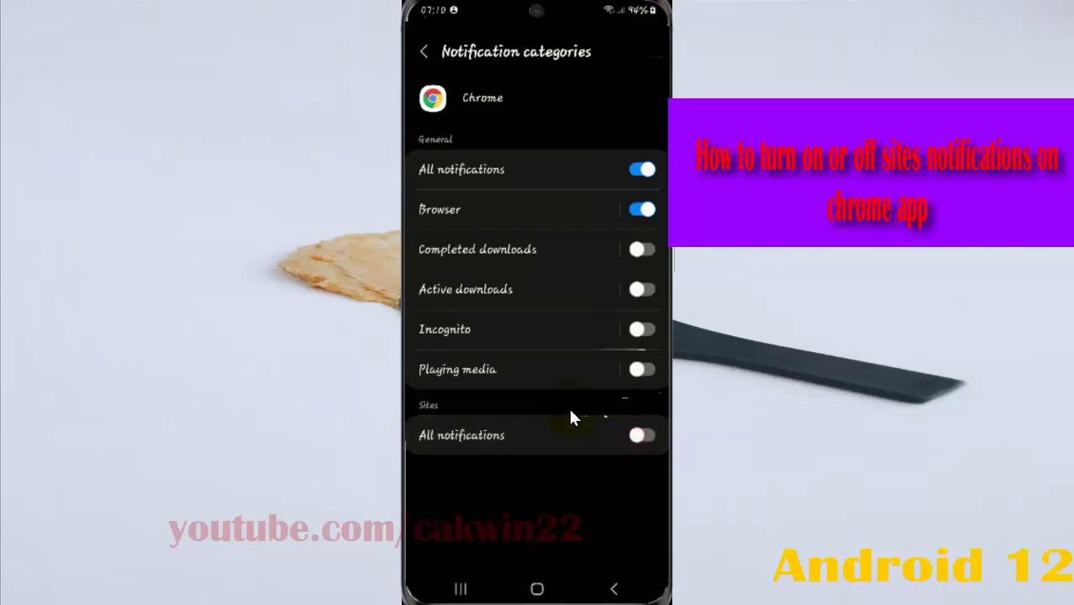
left_click(637, 435)
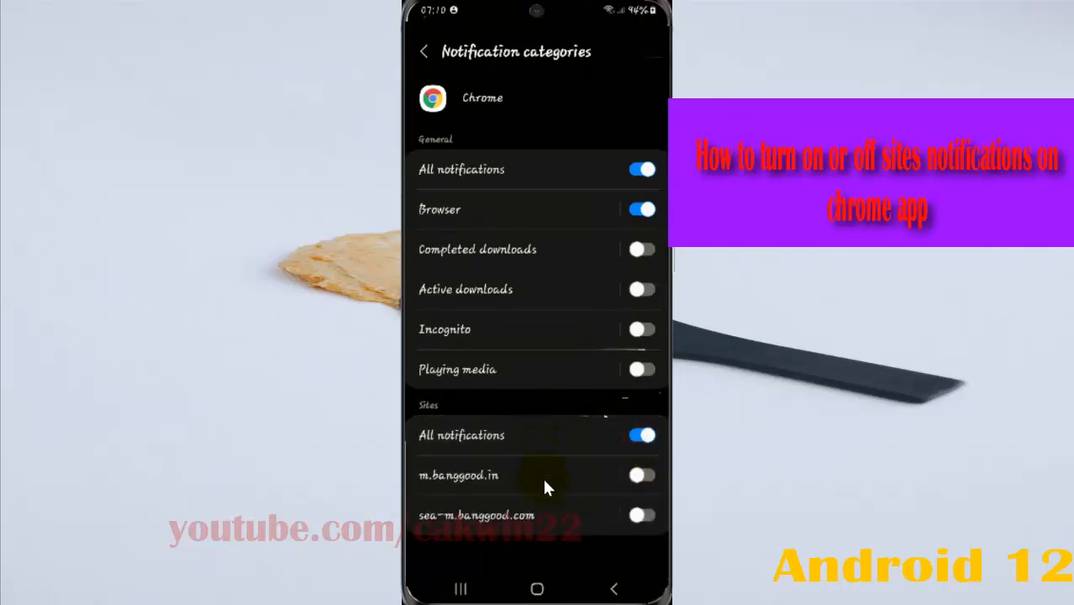
left_click(645, 475)
left_click(627, 473)
left_click(639, 436)
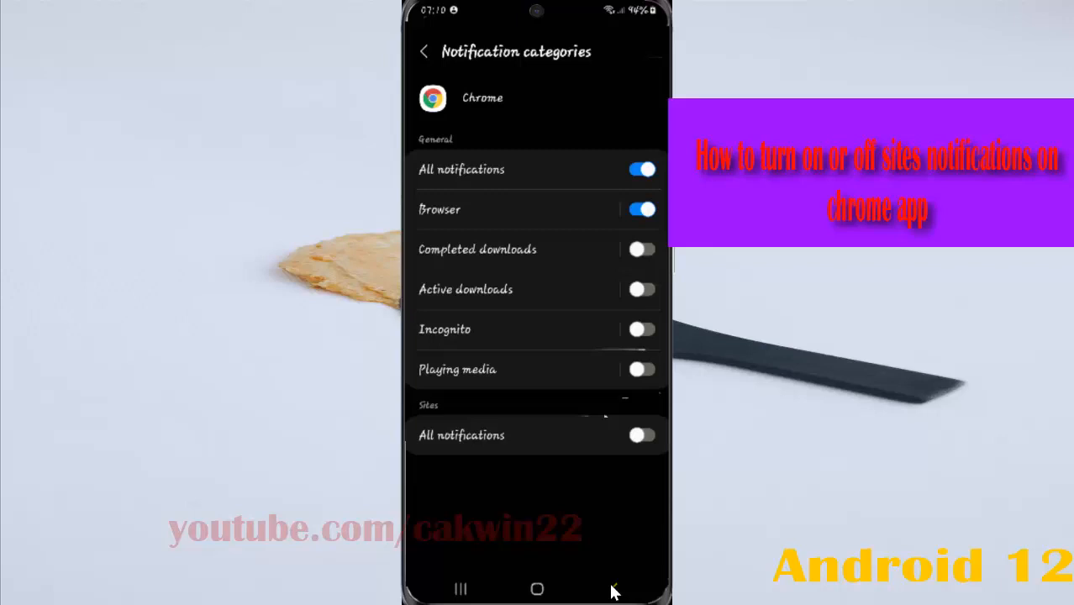